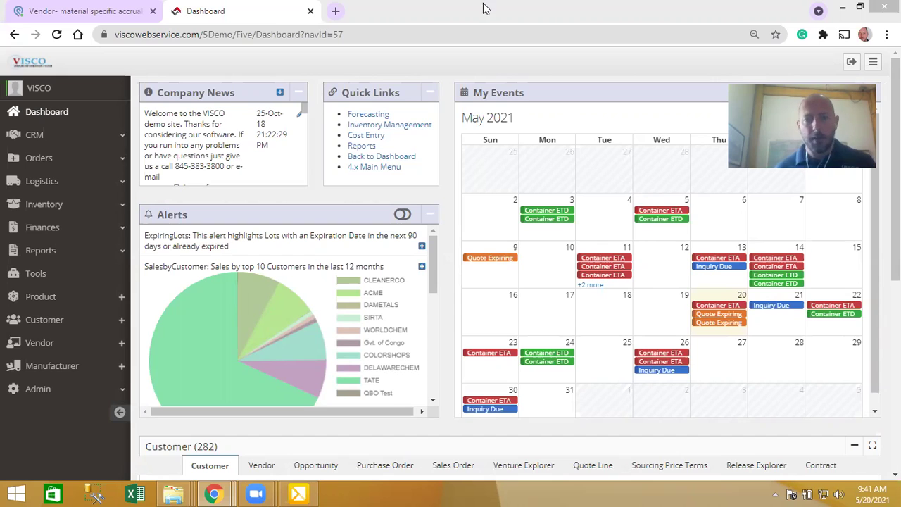
Create a new sales order for the customer AllCounty
left_click(60, 167)
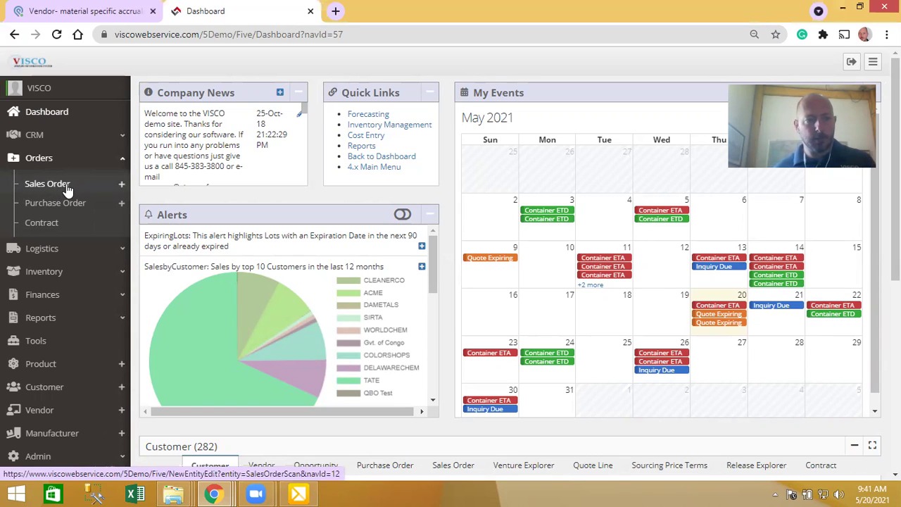
left_click(121, 186)
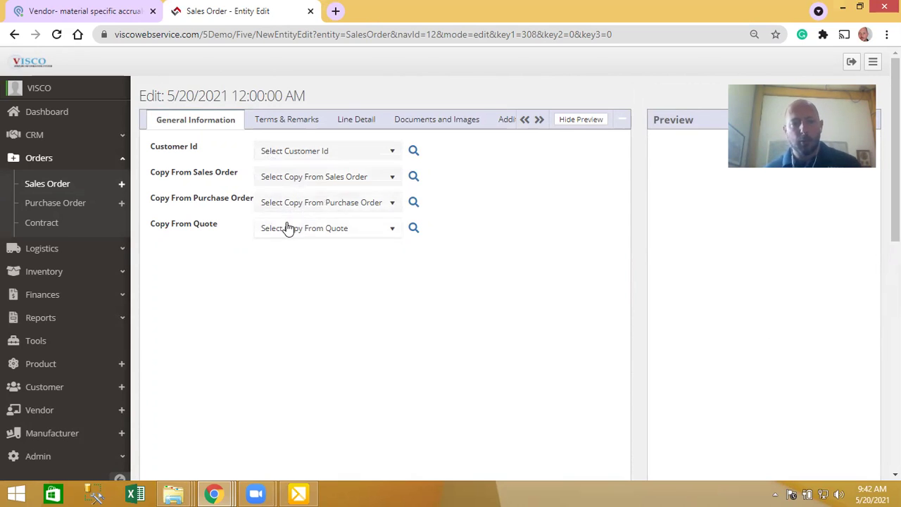
left_click(296, 156)
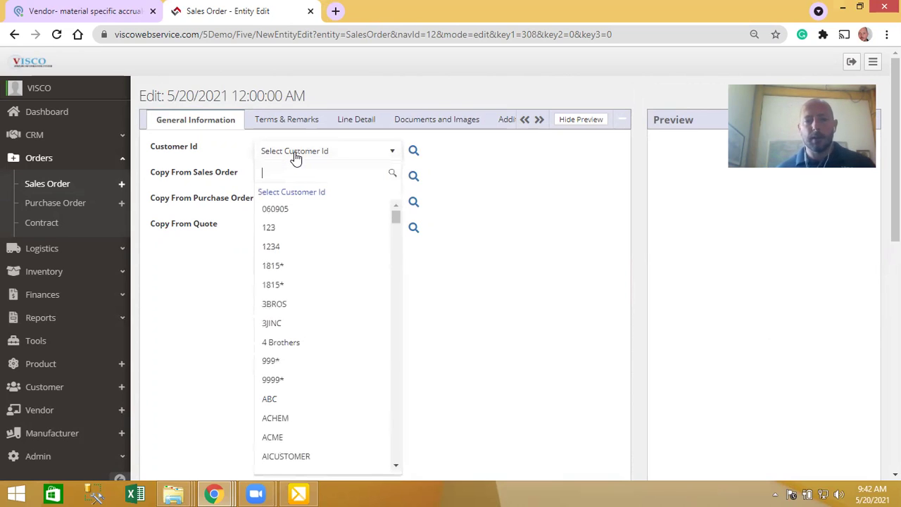
type("all")
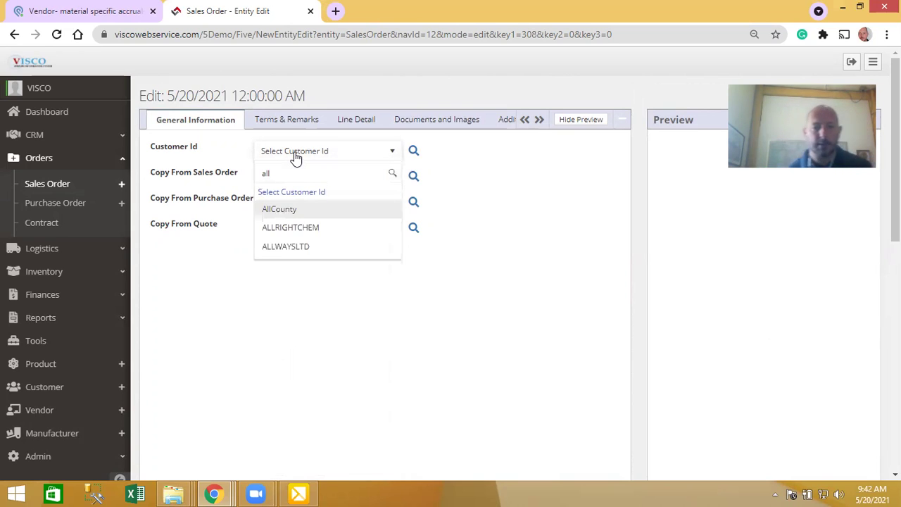
left_click(293, 212)
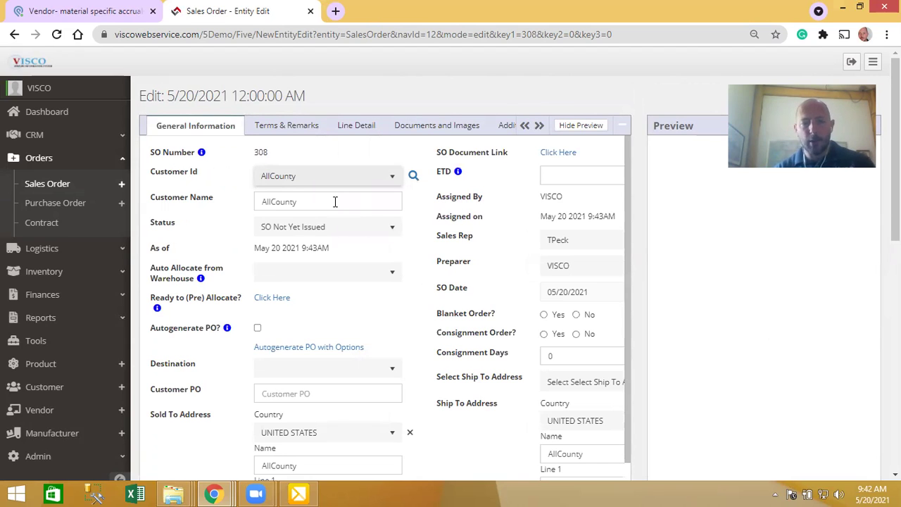
Hide the order preview and set the sales order's ETD to the date 05/20/2021
left_click(581, 125)
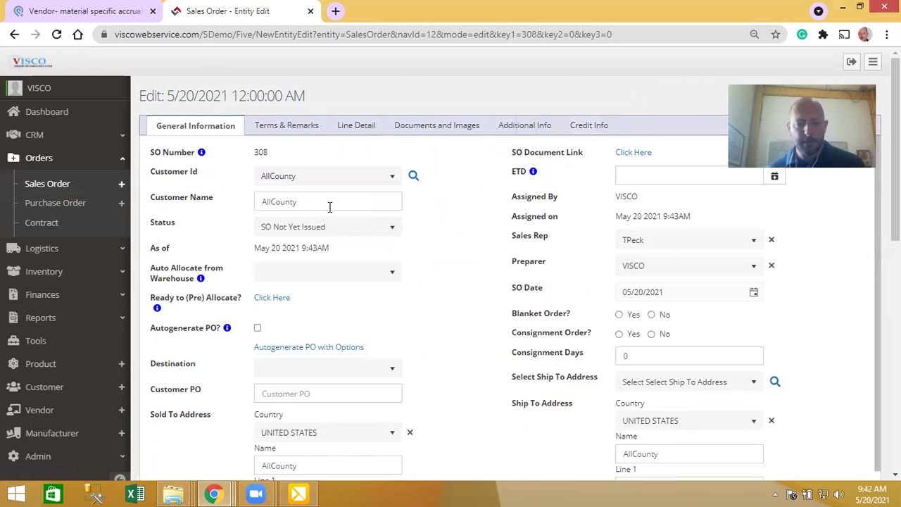
scroll(309, 313, "down", 2)
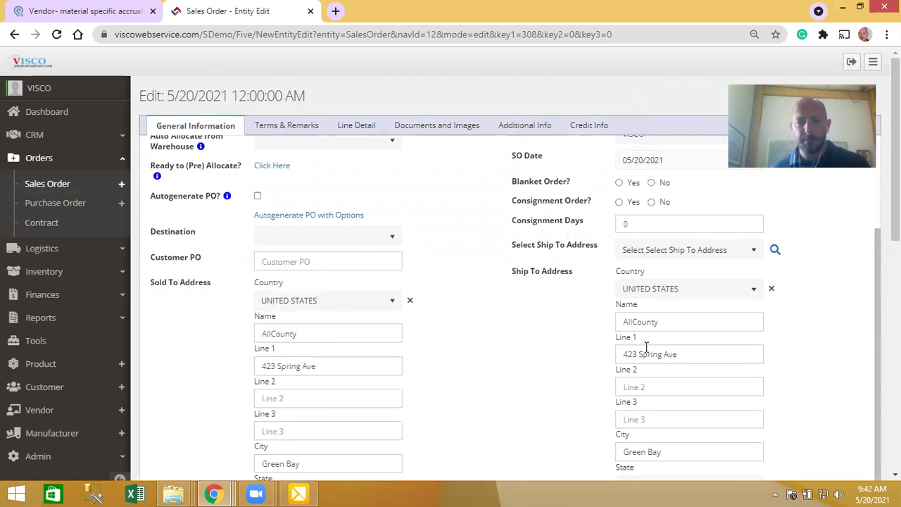
scroll(414, 293, "up", 2)
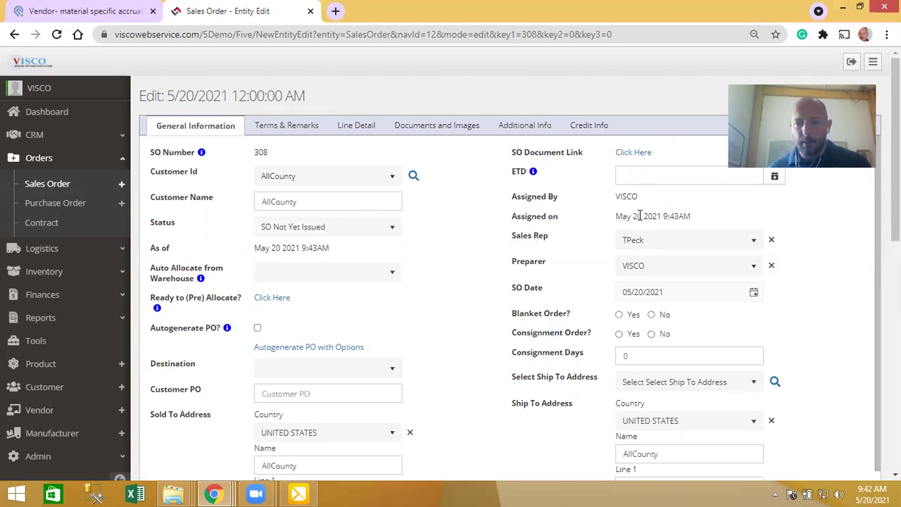
left_click(782, 179)
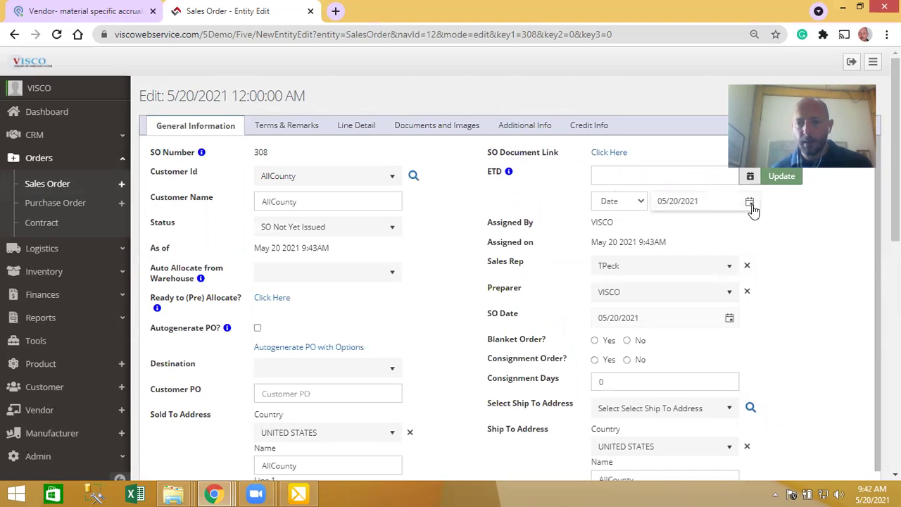
left_click(775, 182)
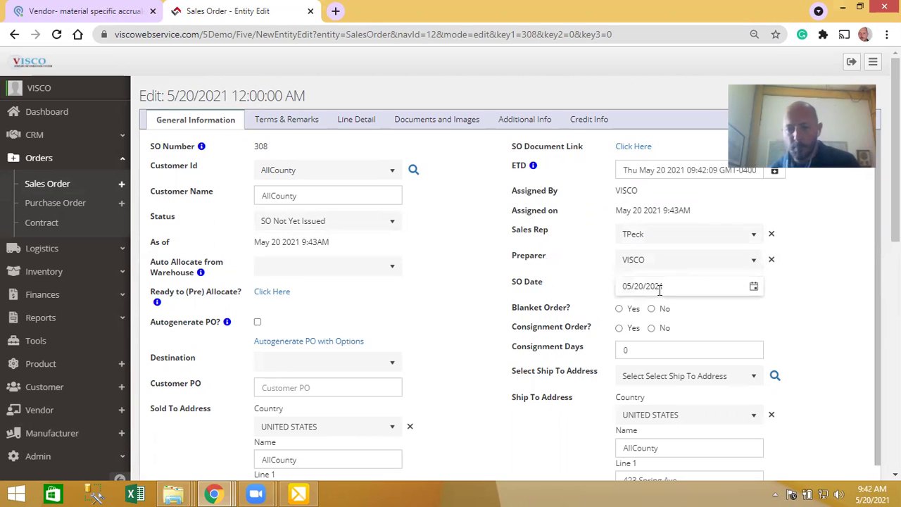
Examine the SO date and consignment days, and the order's payment terms, L/C number, shipping method and remarks fields
left_click_drag(661, 287, 599, 288)
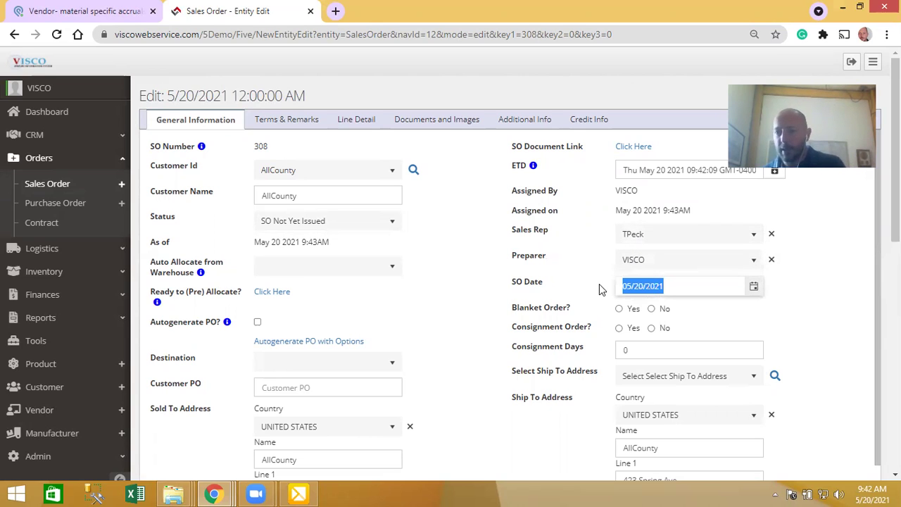
left_click(642, 288)
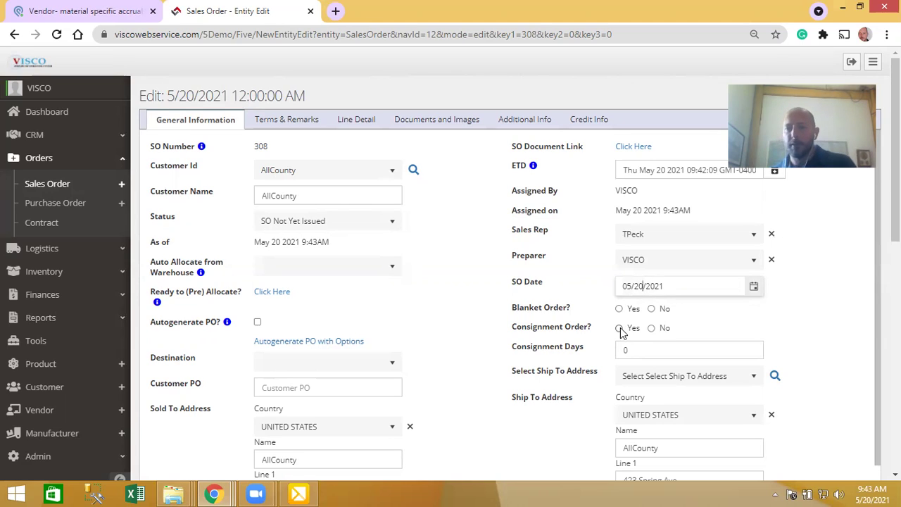
left_click(627, 350)
left_click_drag(627, 350, 615, 350)
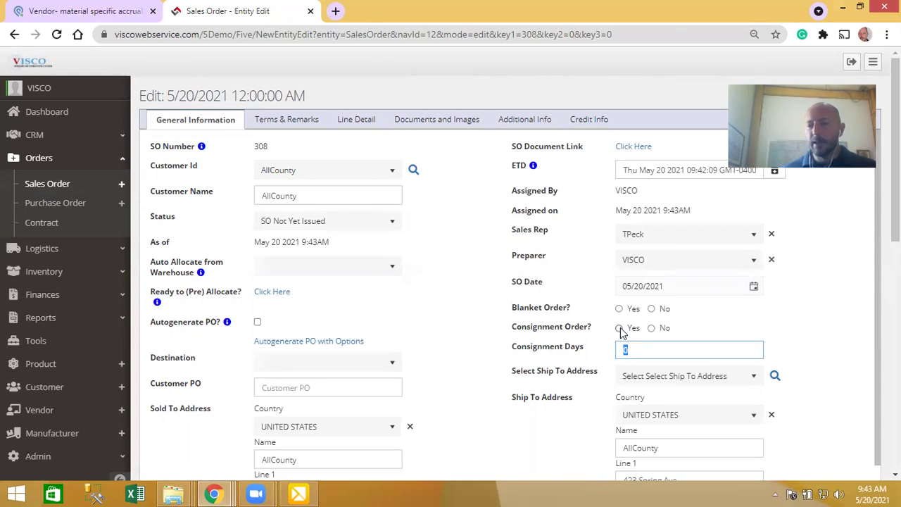
left_click(630, 350)
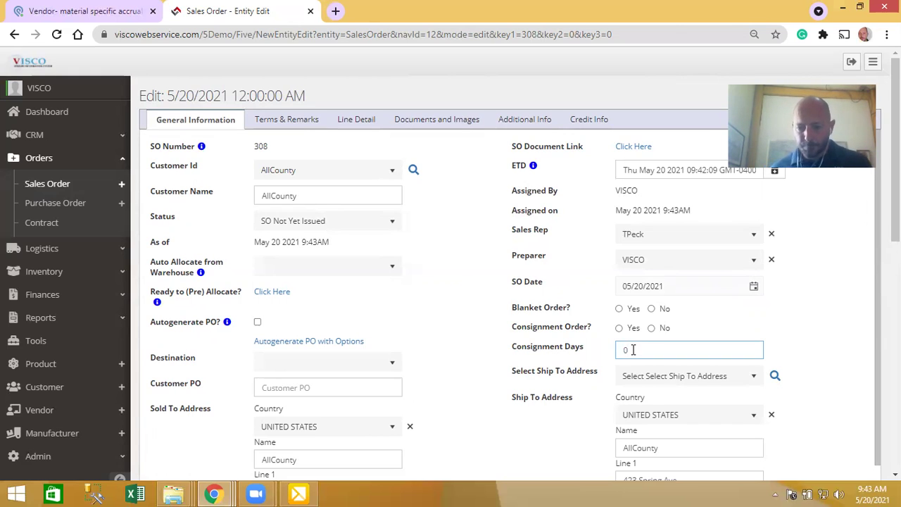
left_click(310, 124)
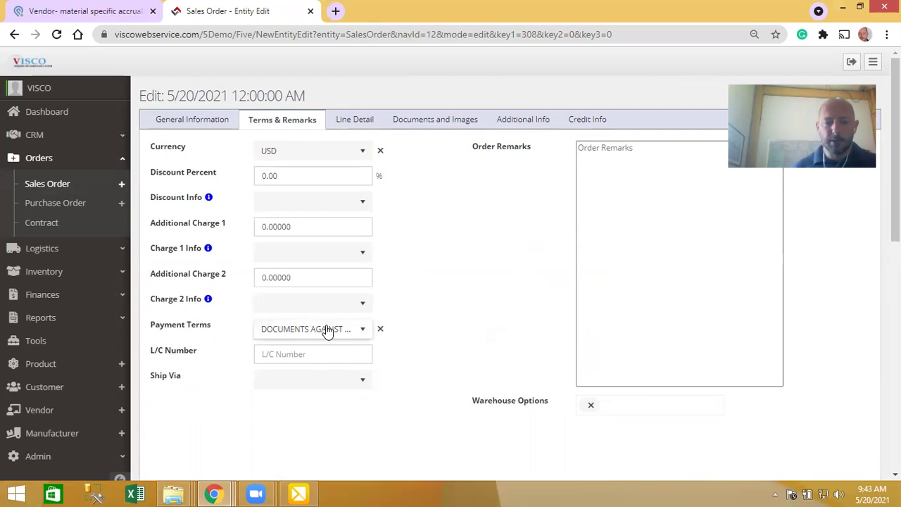
left_click(316, 357)
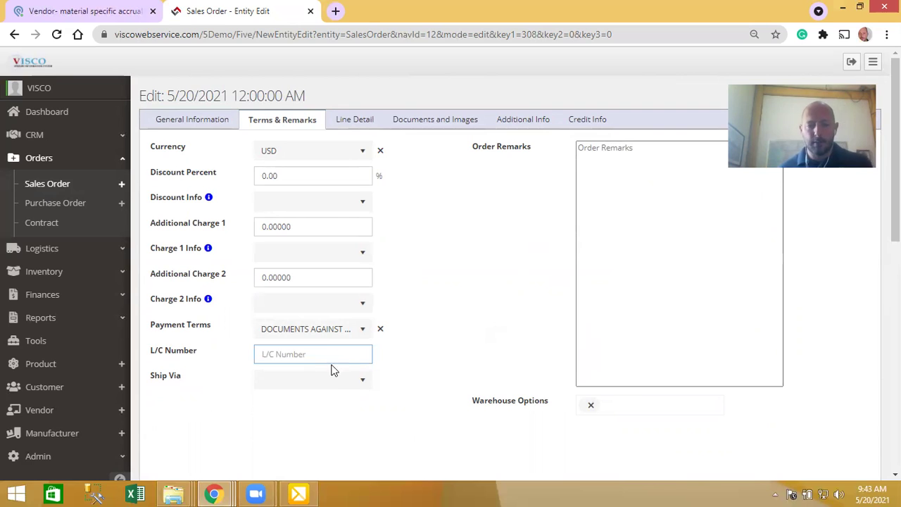
left_click(337, 382)
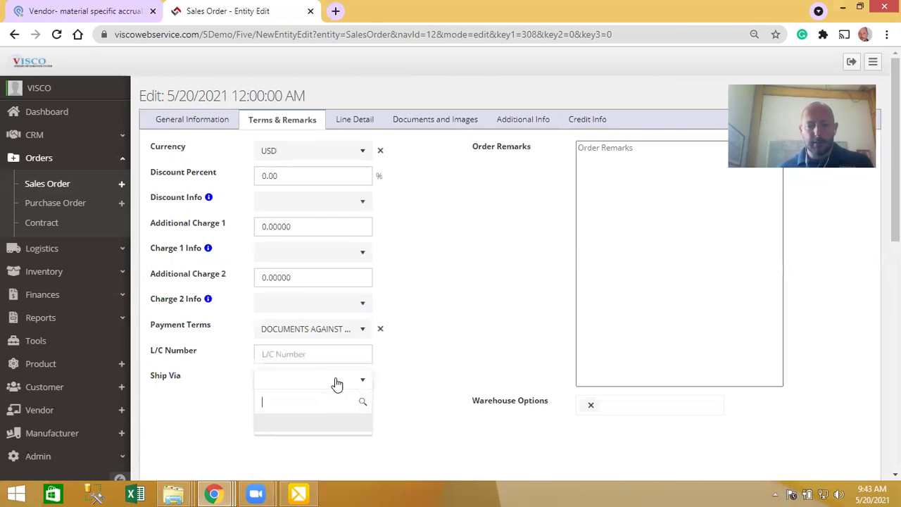
left_click(658, 329)
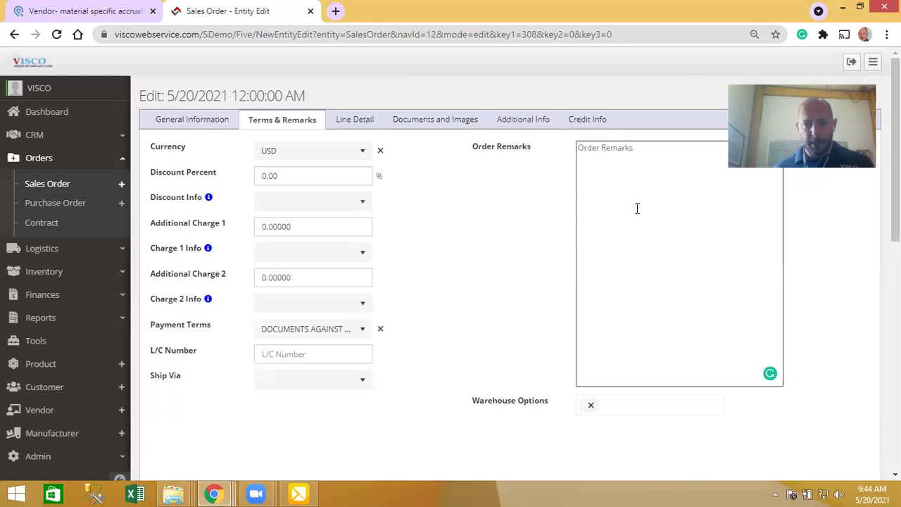
Add a line detail for product 011500 and check its available quantity by warehouse
left_click(366, 118)
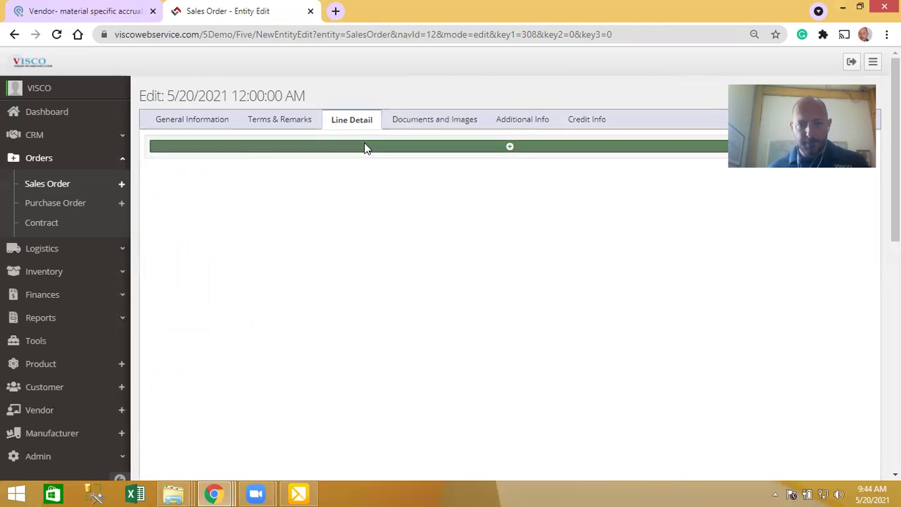
left_click(292, 172)
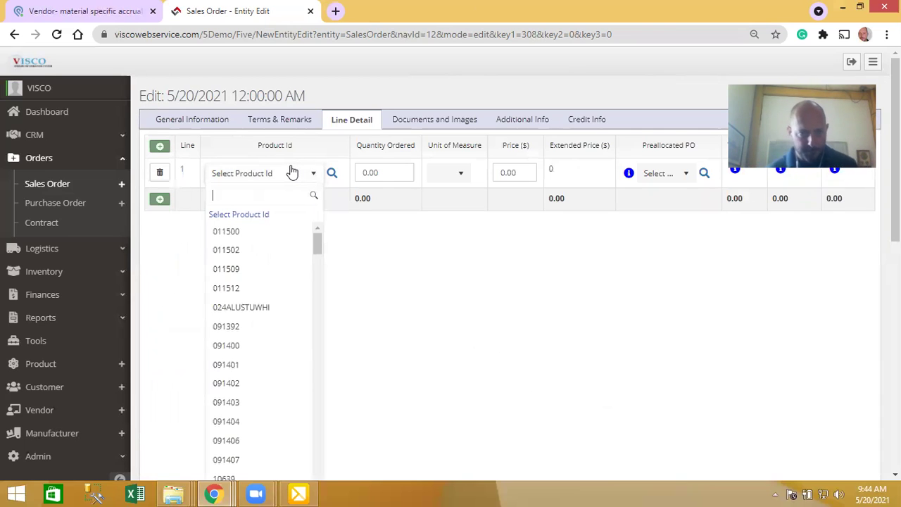
left_click(262, 228)
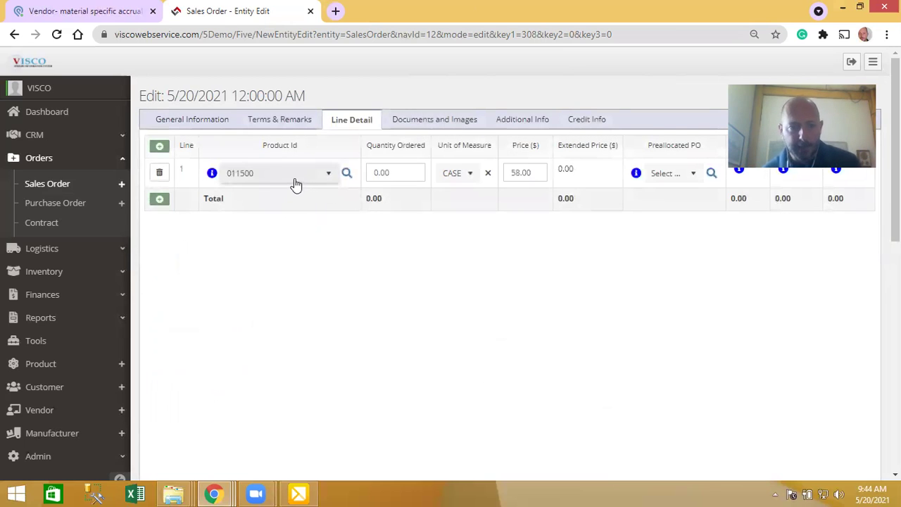
mouse_move(212, 176)
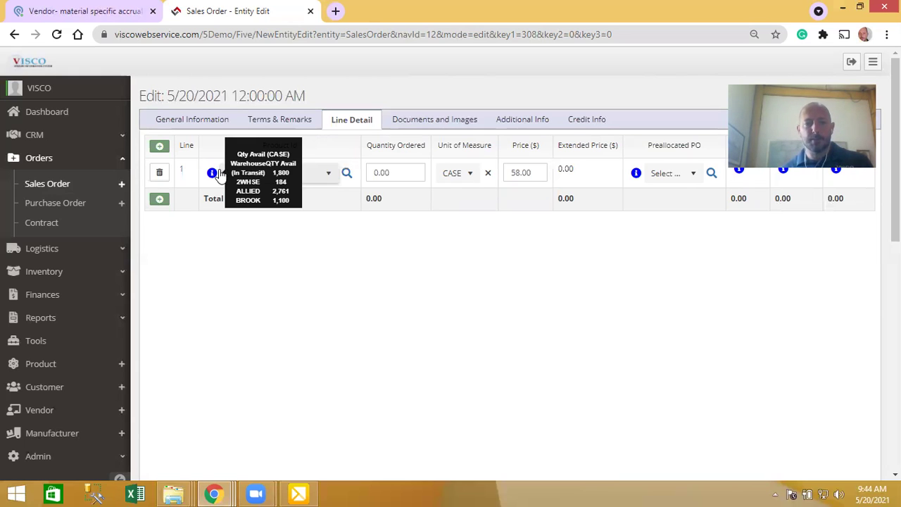
Look over the order's documents and images and its additional information, and return to the line details
left_click(407, 123)
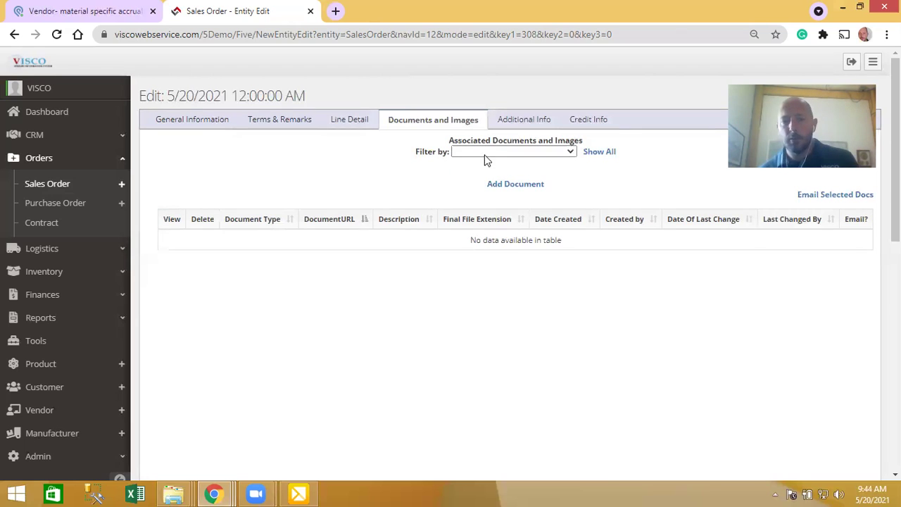
left_click(508, 124)
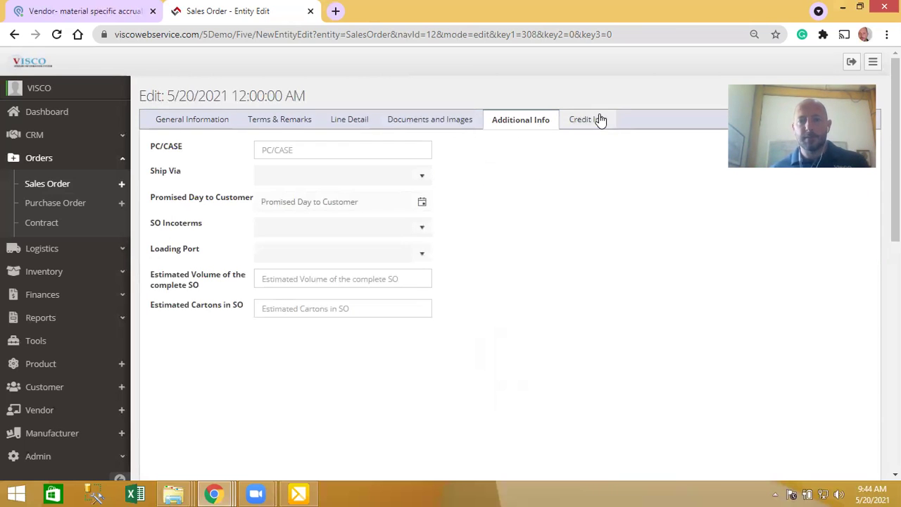
left_click(332, 122)
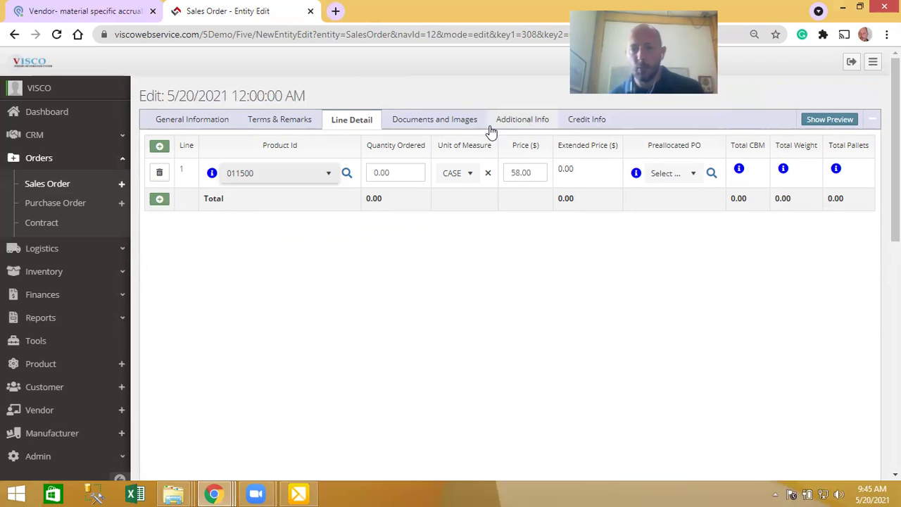
Set the quantity ordered on line 1 to 50 cases and refresh the line details
mouse_move(742, 161)
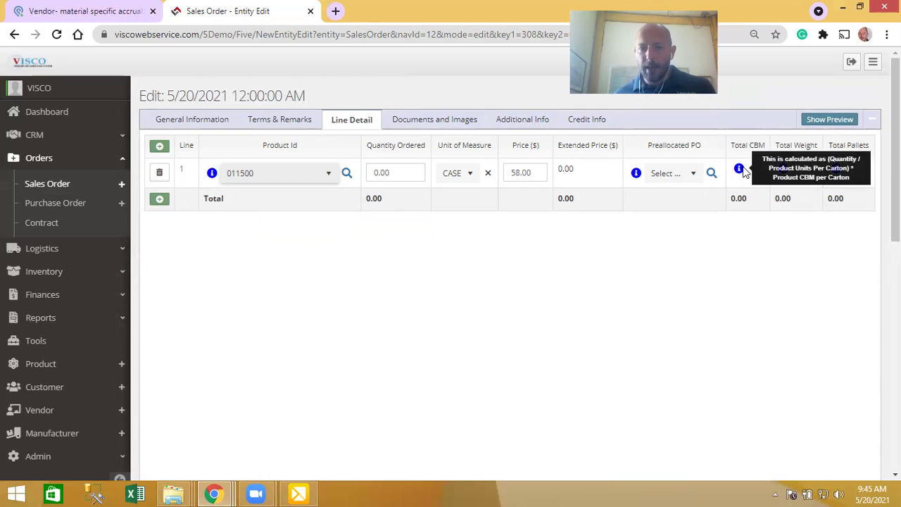
left_click(396, 171)
type("50")
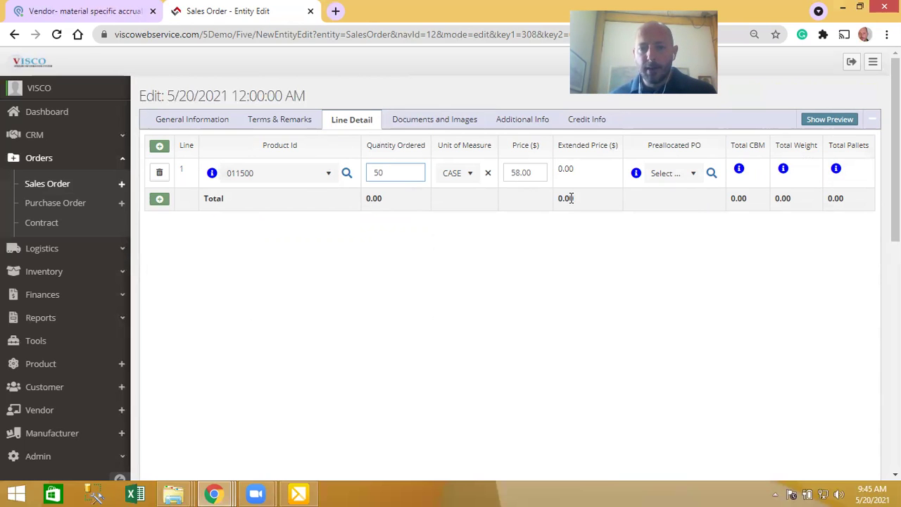
left_click(399, 118)
left_click(354, 121)
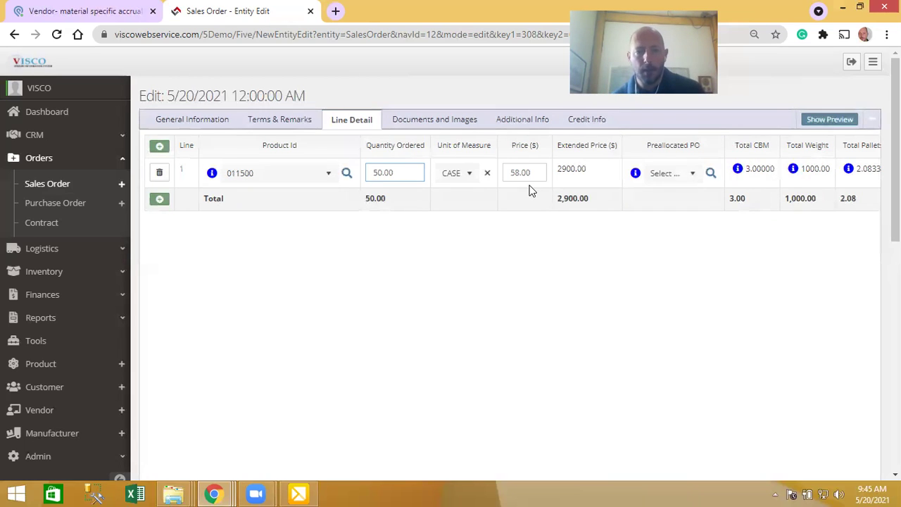
Examine the sales order's expected profit in the full-size preview, and hide the preview again
left_click(828, 120)
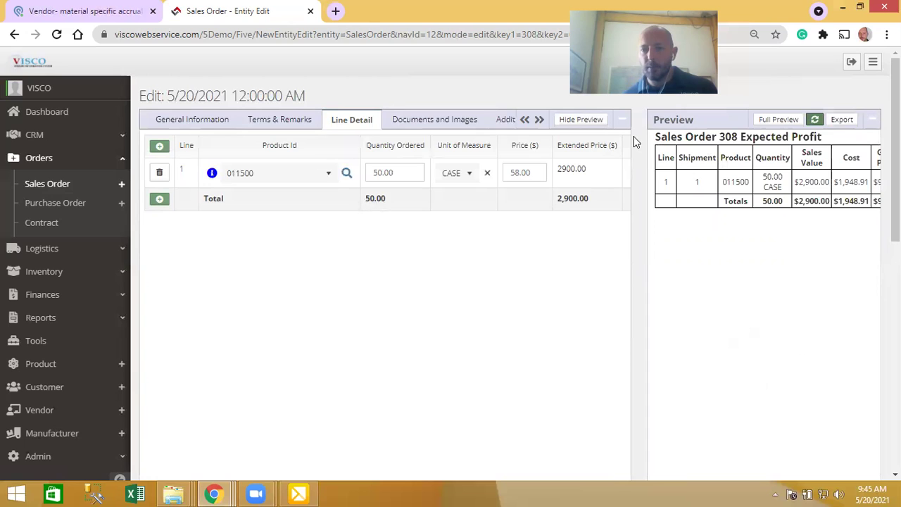
left_click(778, 120)
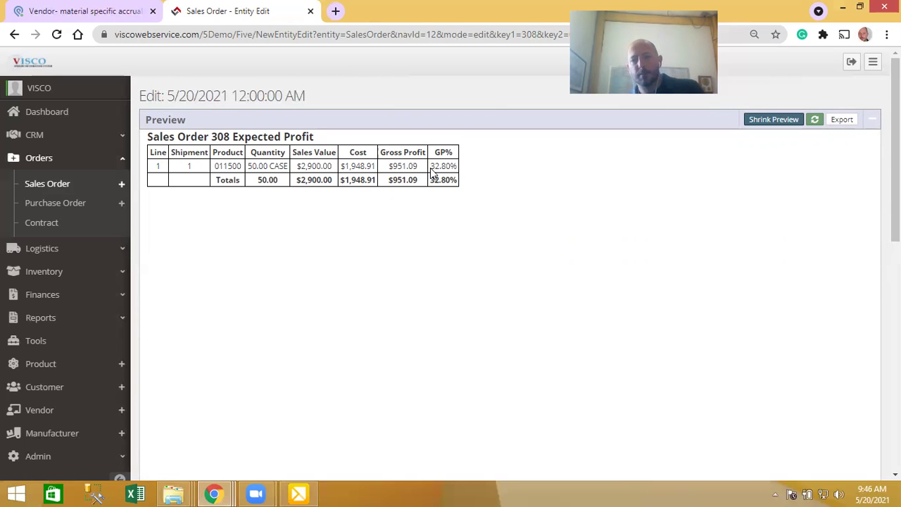
left_click(772, 121)
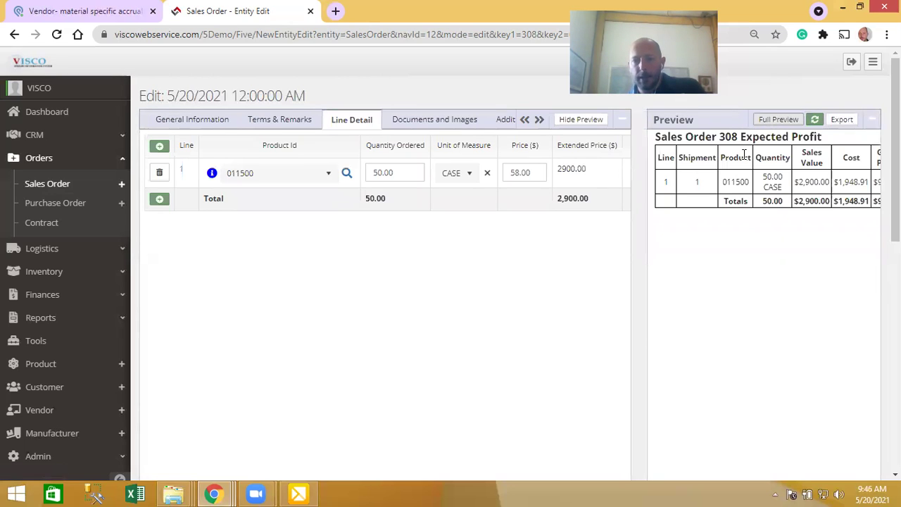
left_click(570, 121)
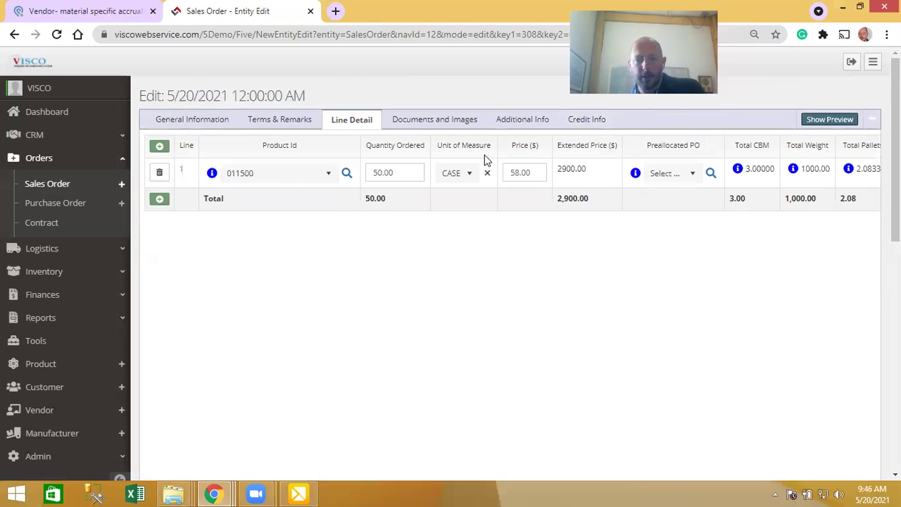
View the shipment schedule of order line 1 and return to the sales order's line details
left_click(180, 173)
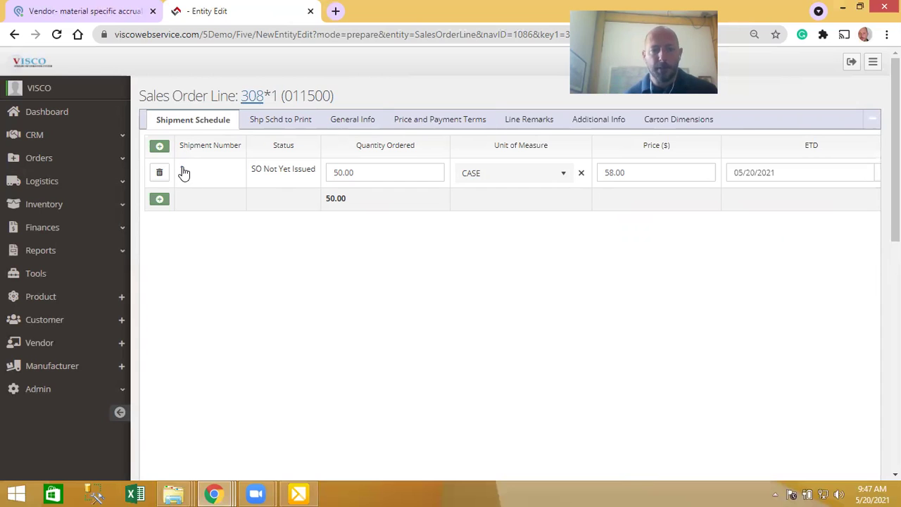
left_click(252, 106)
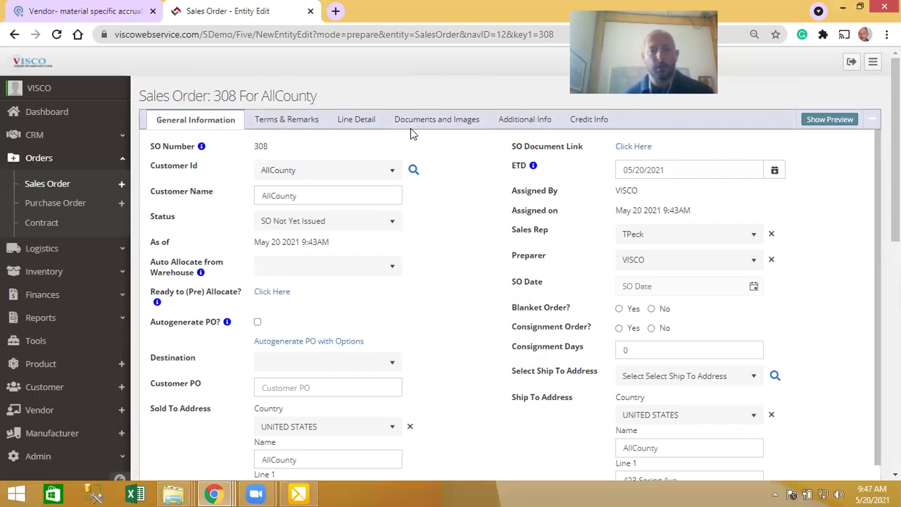
left_click(366, 124)
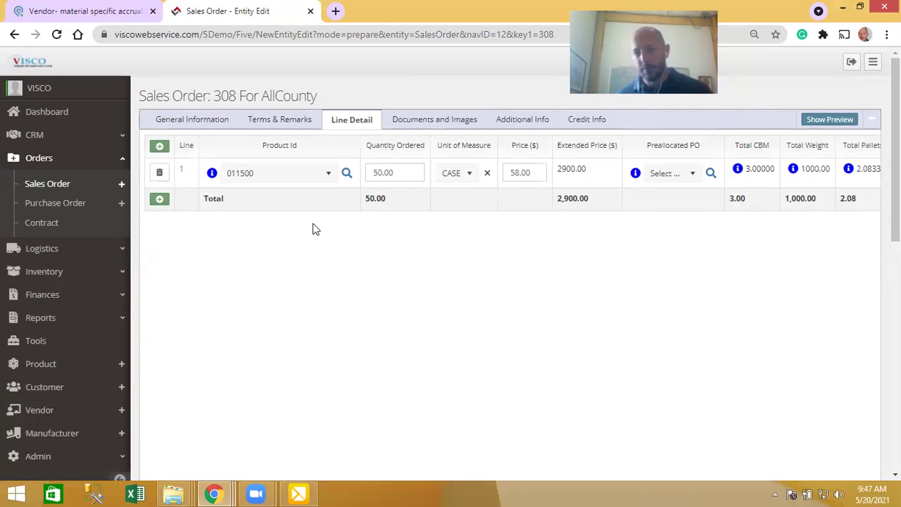
Look up the purchase orders available for preallocation to order line 1, and return to the line details
left_click(711, 174)
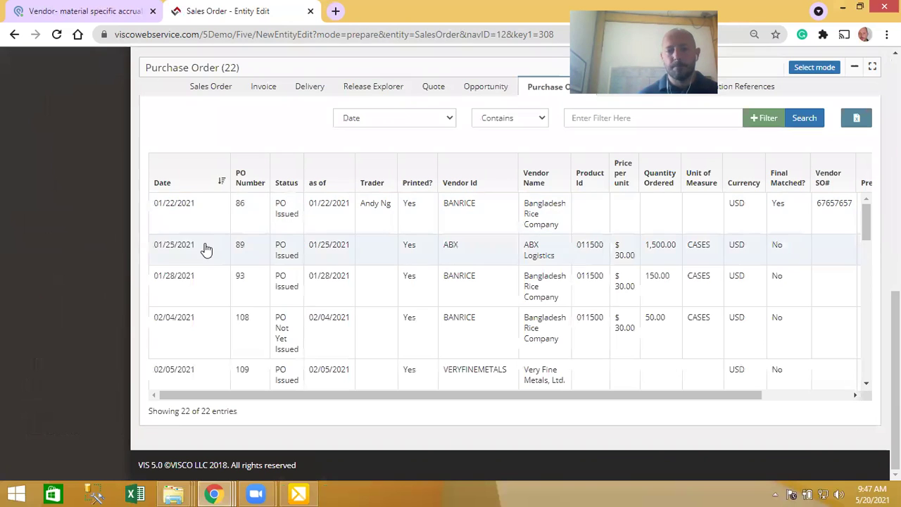
scroll(204, 252, "down", 5)
scroll(204, 251, "up", 5)
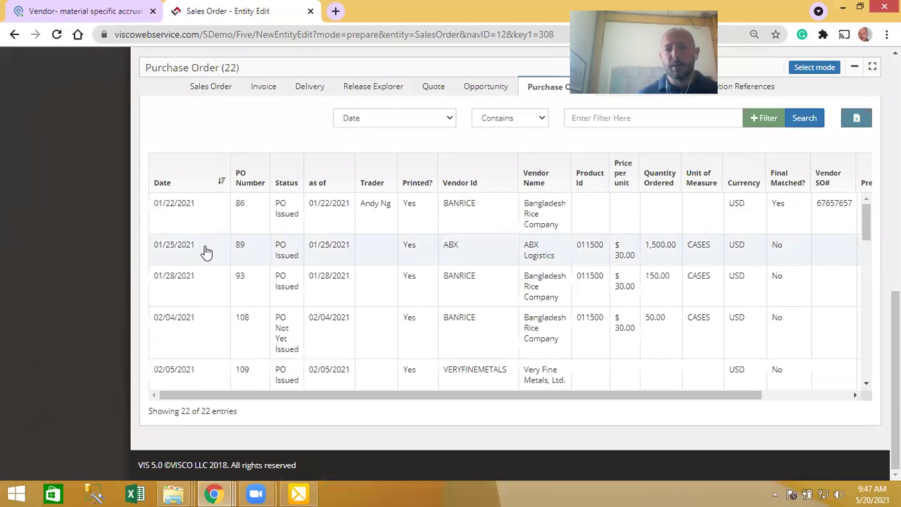
scroll(356, 251, "up", 10)
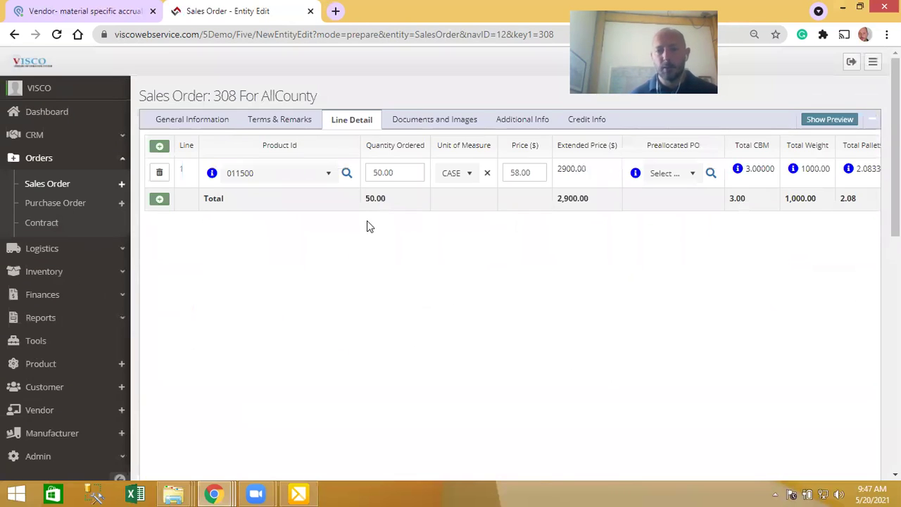
View the preallocation option in order line 1's shipment schedule, and return to the sales order's general information
left_click(182, 172)
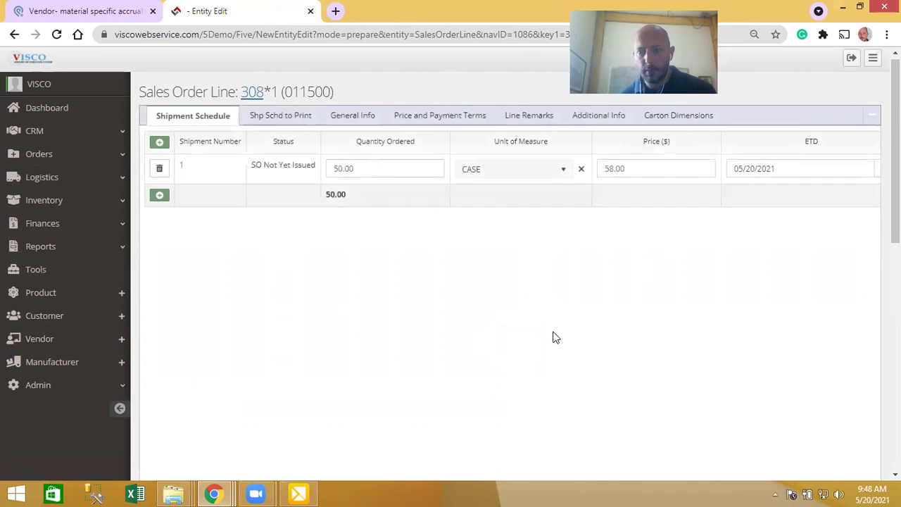
scroll(553, 336, "down", 4)
left_click_drag(556, 337, 725, 326)
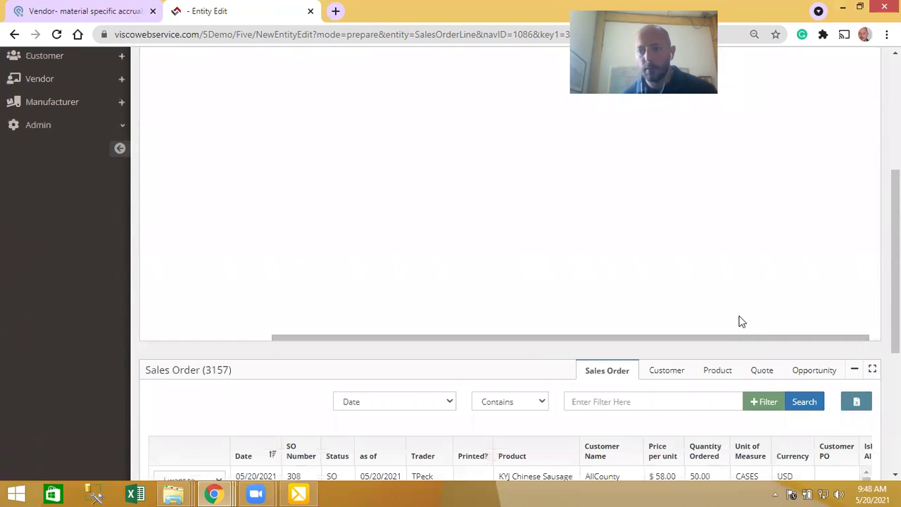
scroll(738, 309, "up", 4)
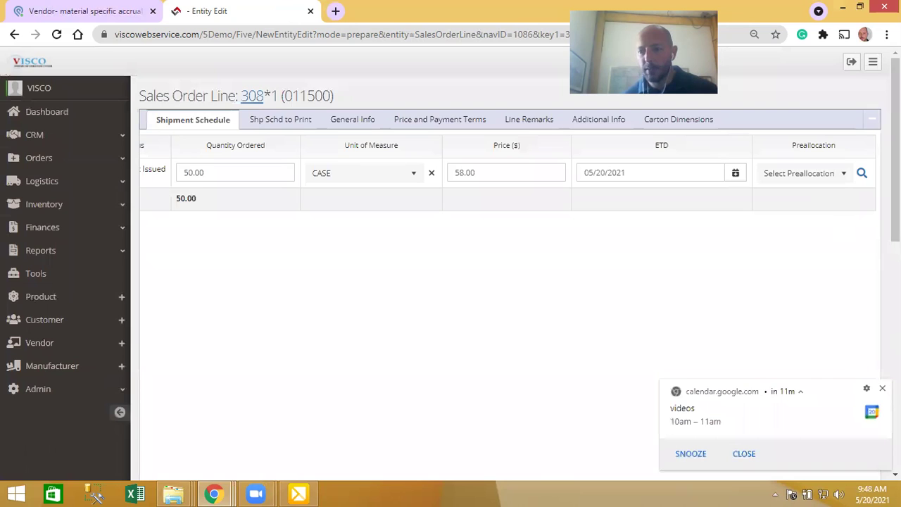
left_click(881, 388)
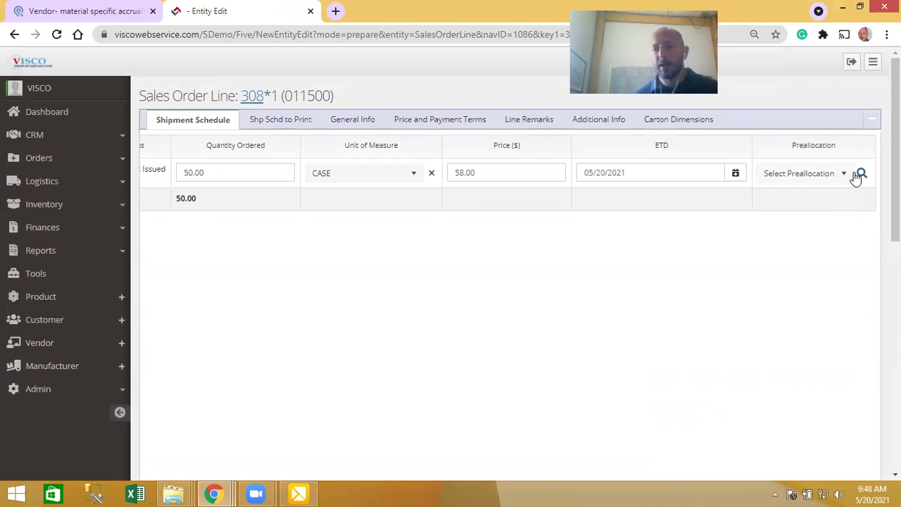
left_click(251, 106)
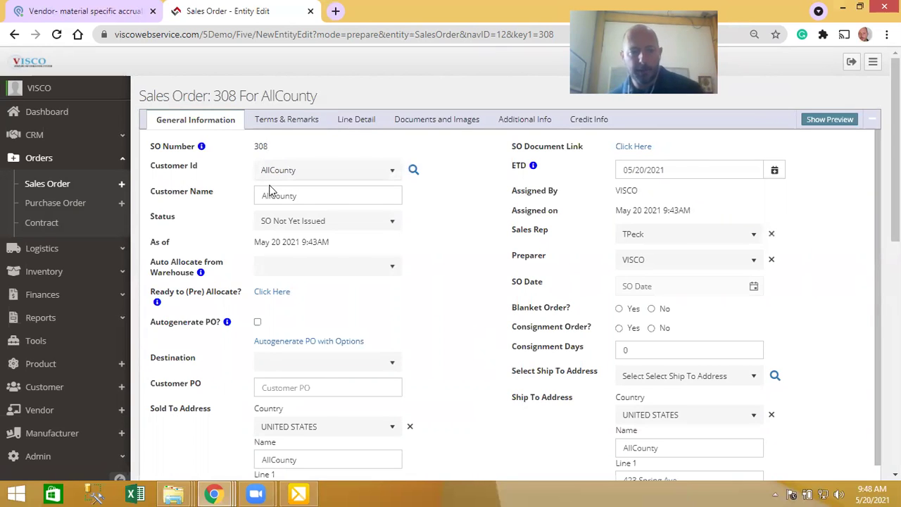
Set the order to auto allocate from the ALLIED warehouse and autogenerate a purchase order for it
left_click(297, 272)
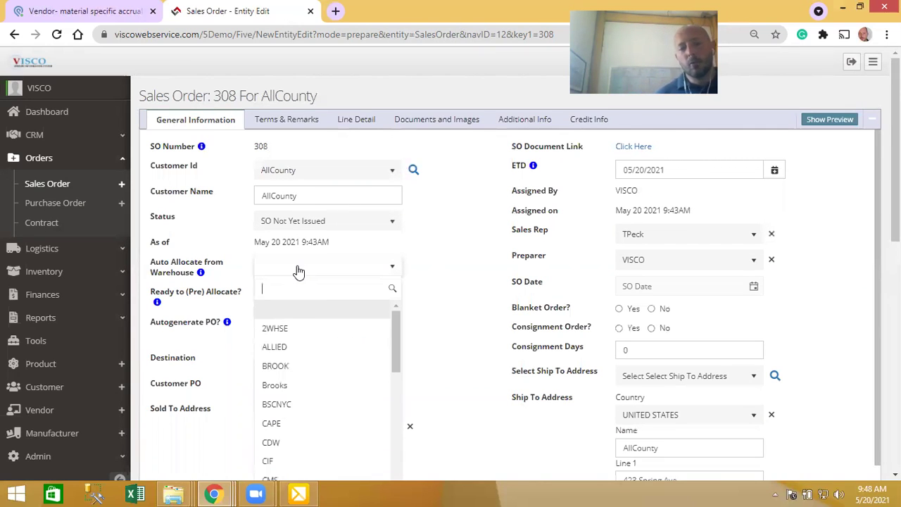
left_click(294, 348)
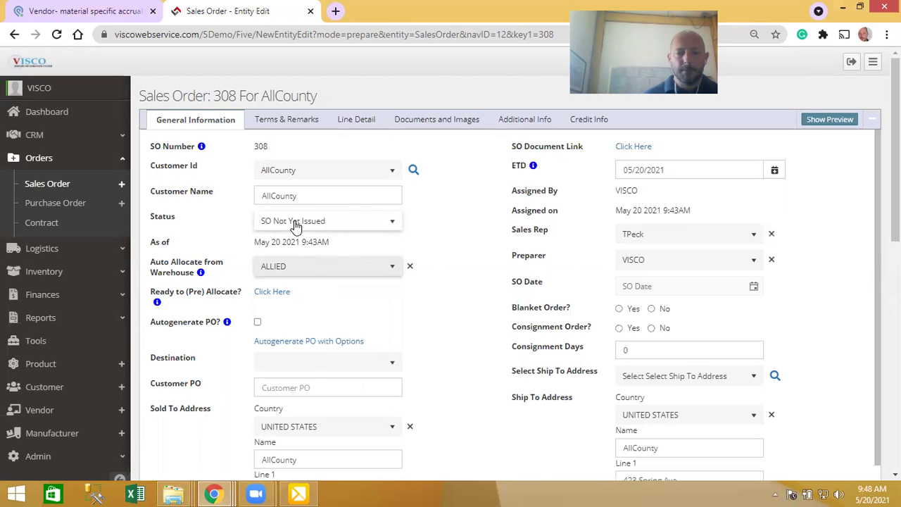
left_click(258, 324)
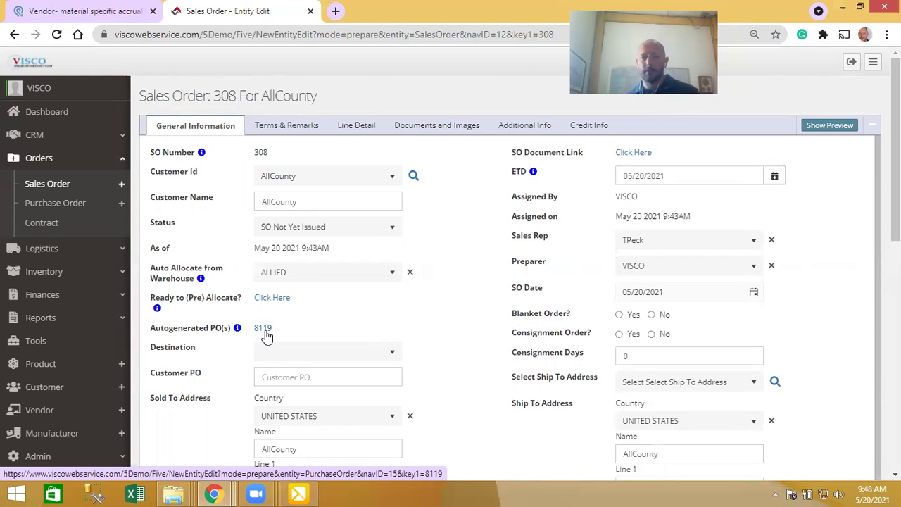
left_click(347, 128)
left_click(196, 131)
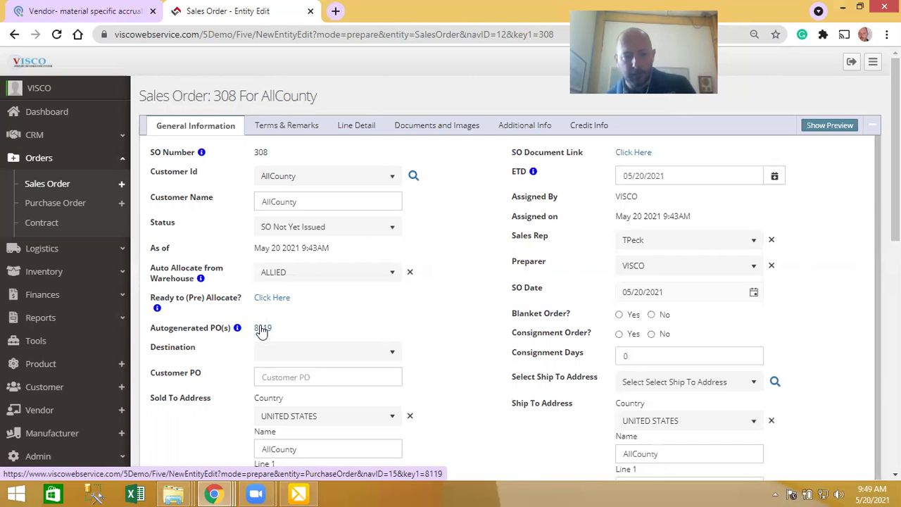
Check the autogenerated purchase order, return to the sales order, and view its order document in a maximized window
left_click(261, 328)
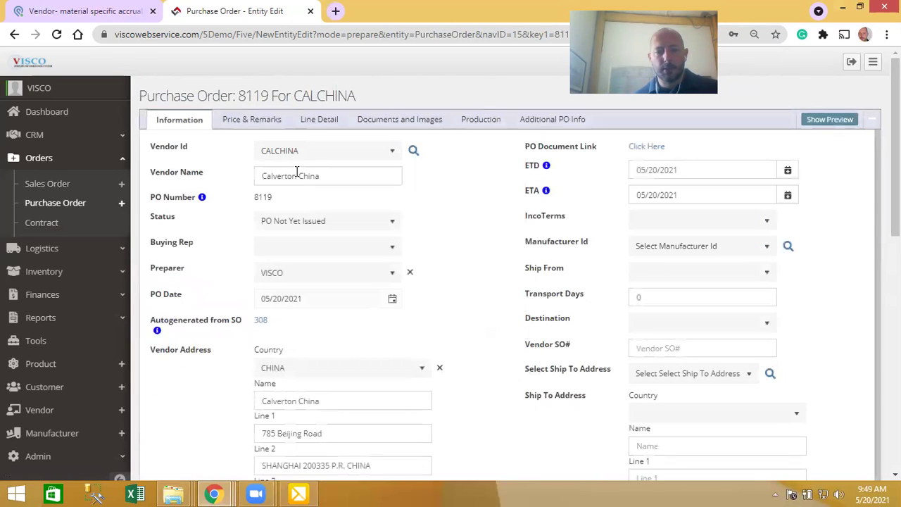
left_click(260, 320)
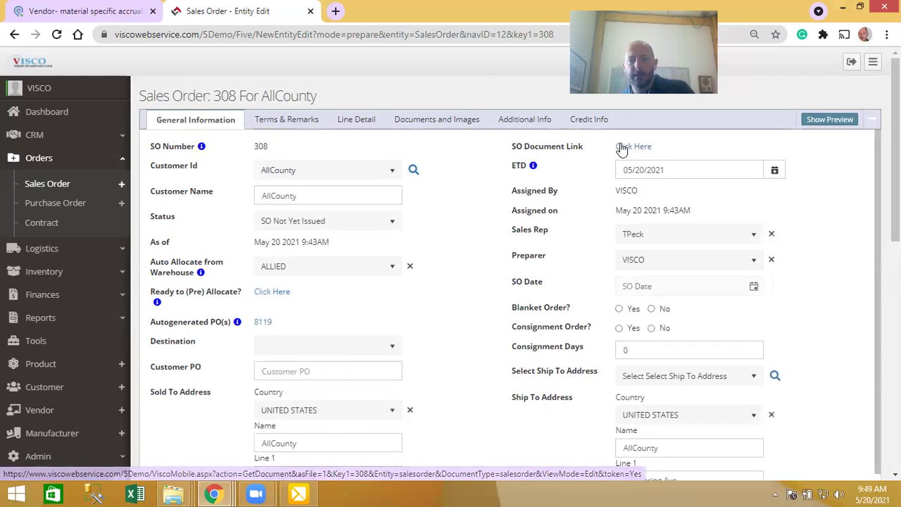
left_click(632, 147)
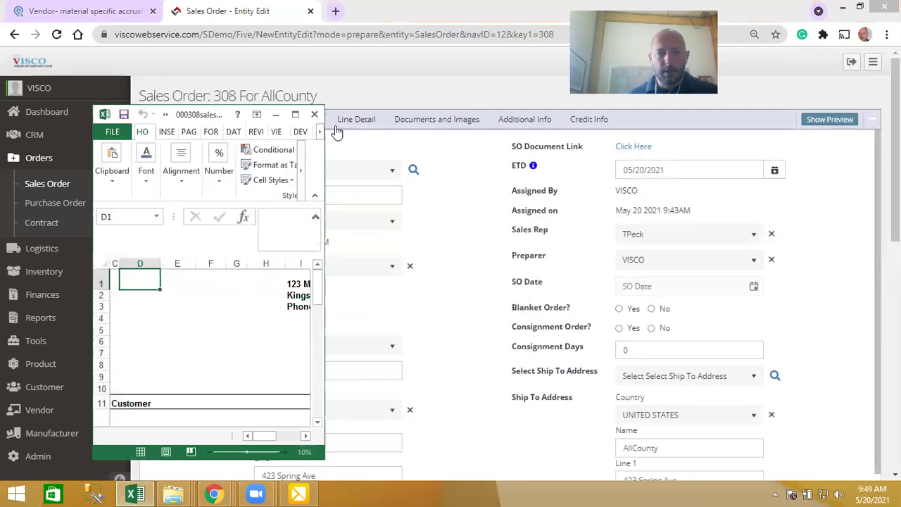
left_click(297, 117)
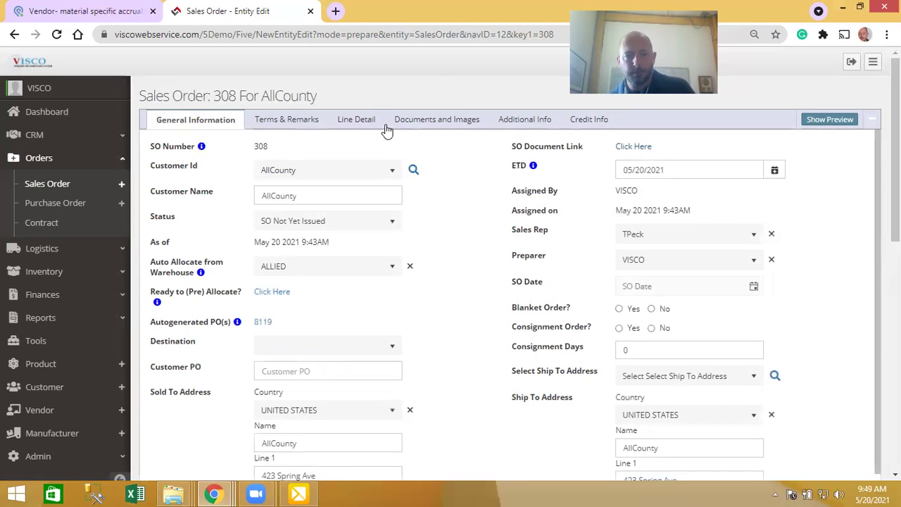
Set the sales order's status to SO Issued and open the document links of its associated delivery
left_click(340, 225)
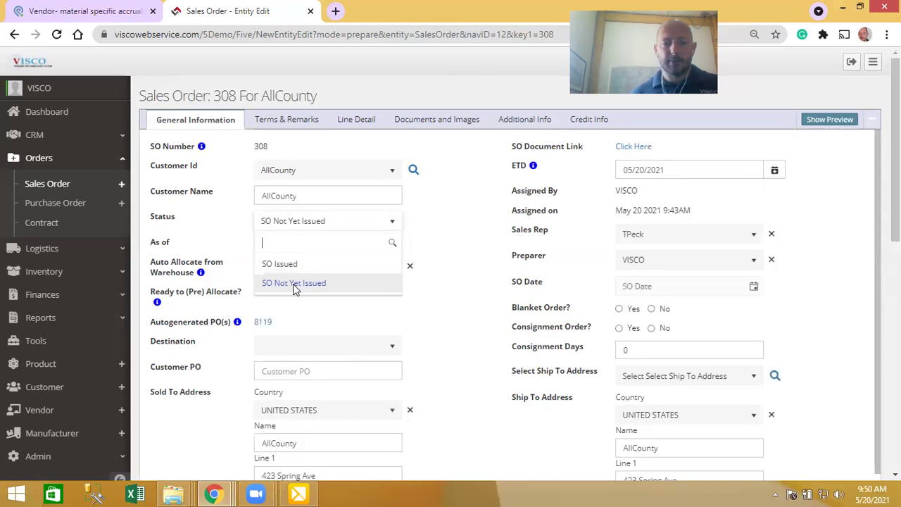
left_click(297, 264)
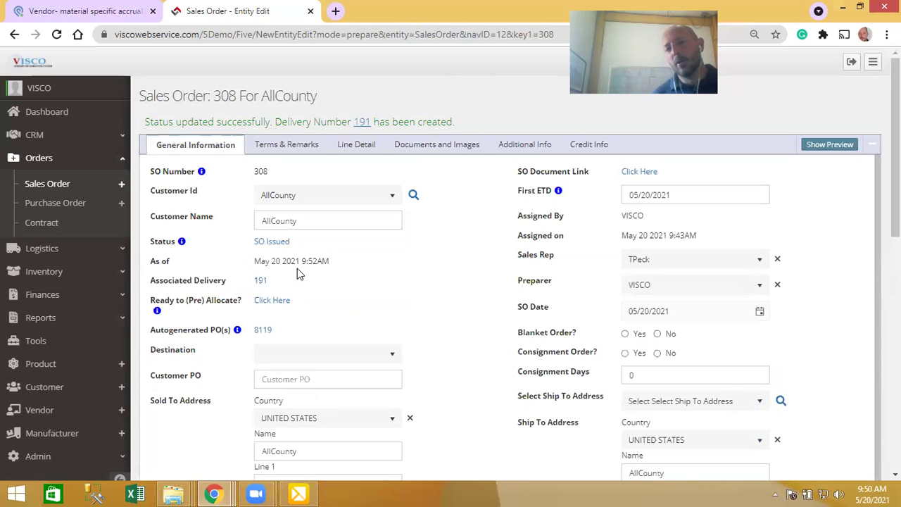
left_click(264, 285)
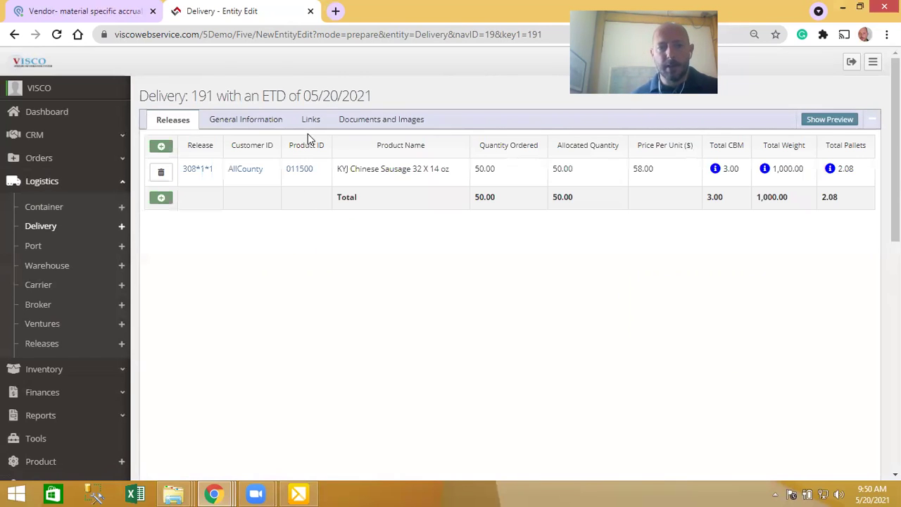
left_click(312, 123)
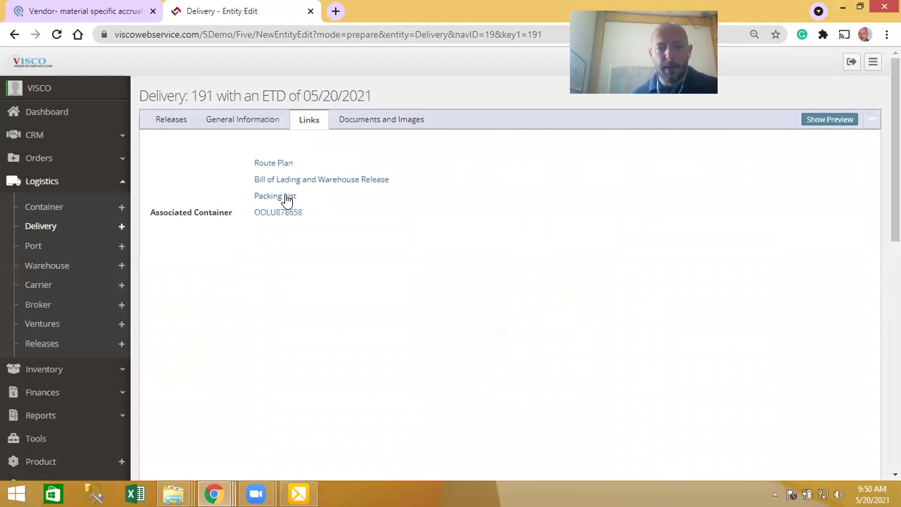